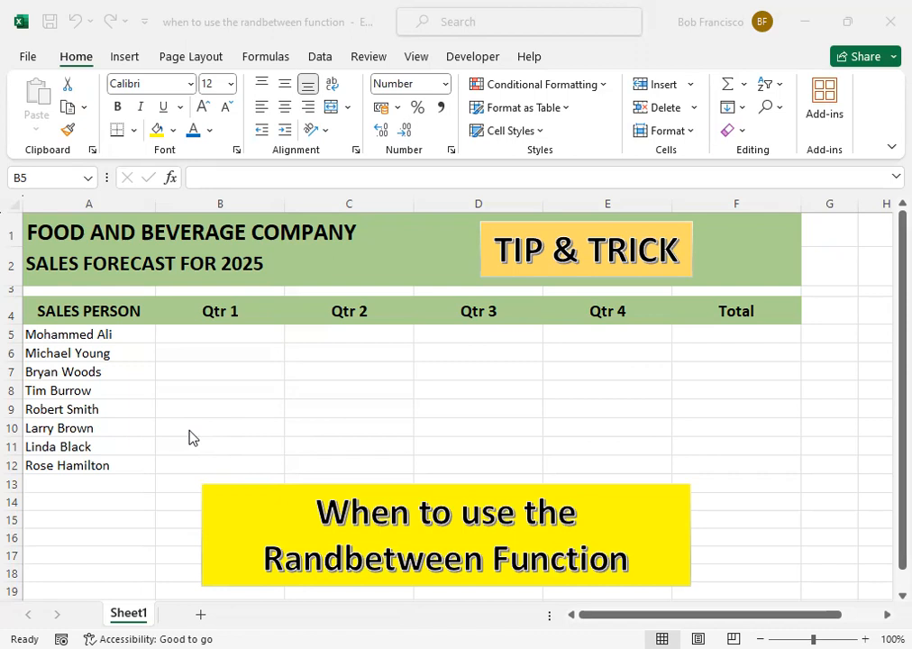
# - Enter 50,000 as the first salesperson's Qtr 1 forecast in B5, and clear the cell again
pyautogui.click(213, 337)
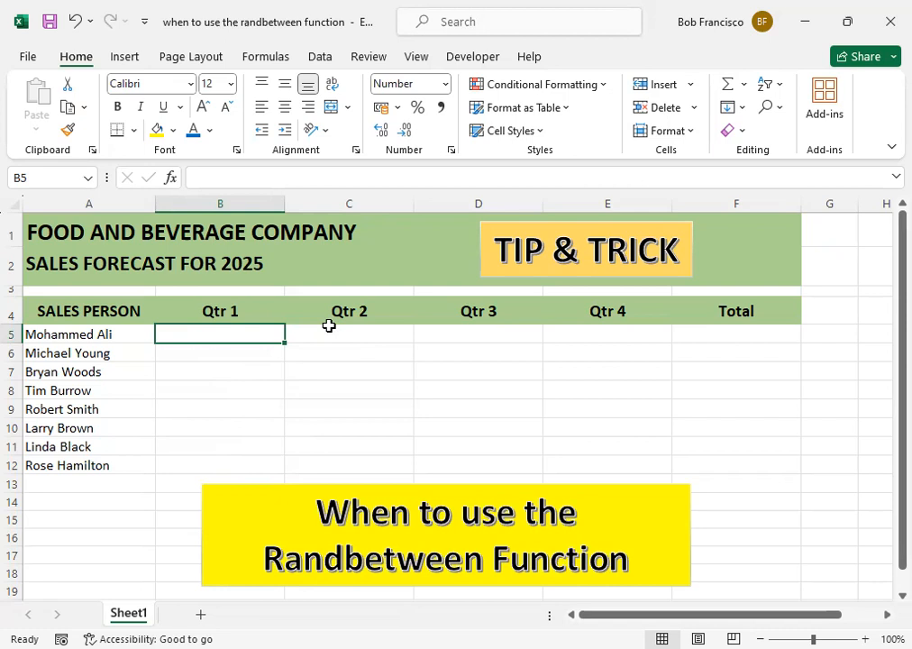
pyautogui.write('50')
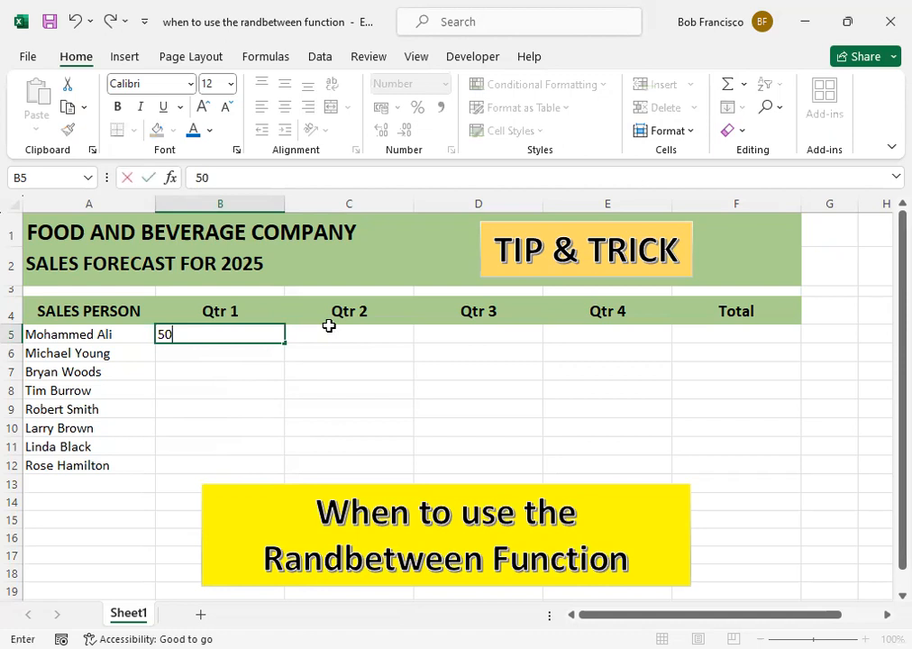
pyautogui.write(',00000')
pyautogui.press('Return')
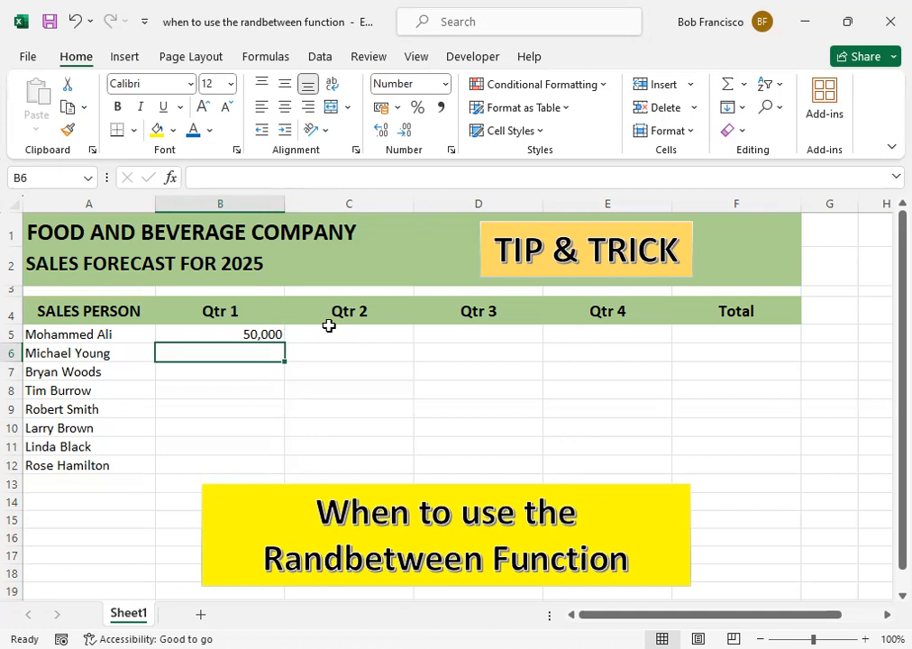
pyautogui.press('Up')
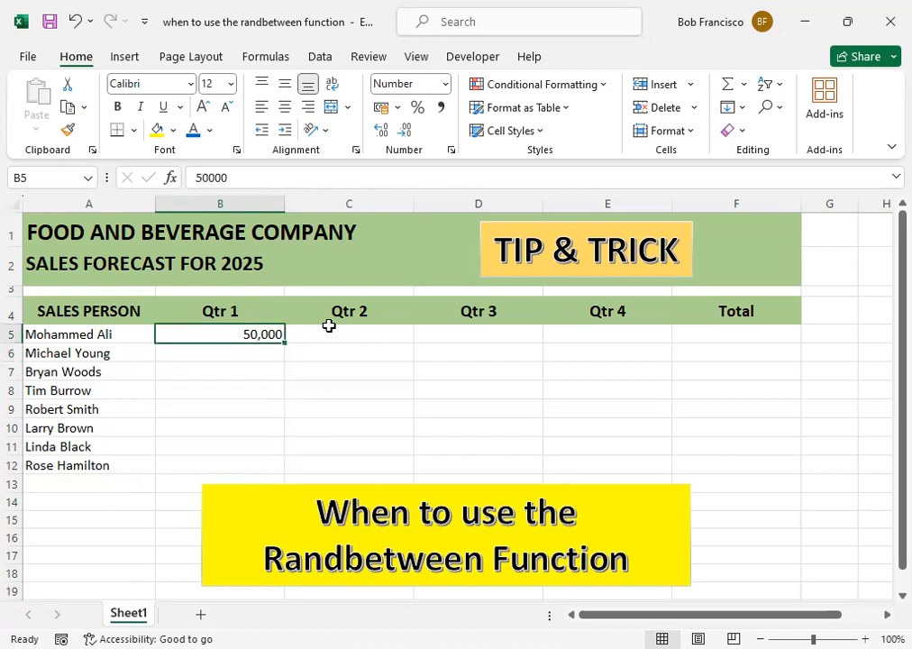
pyautogui.press('Delete')
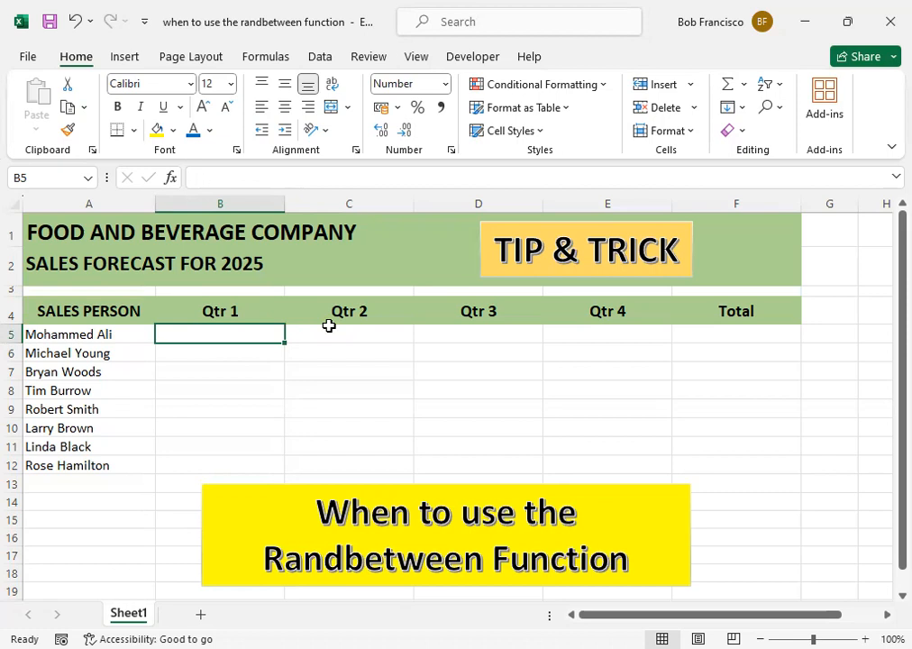
# - Enter =RANDBETWEEN(49000,50000) in B5 and fill the formula across all four quarters and every salesperson, through E12
pyautogui.write('=')
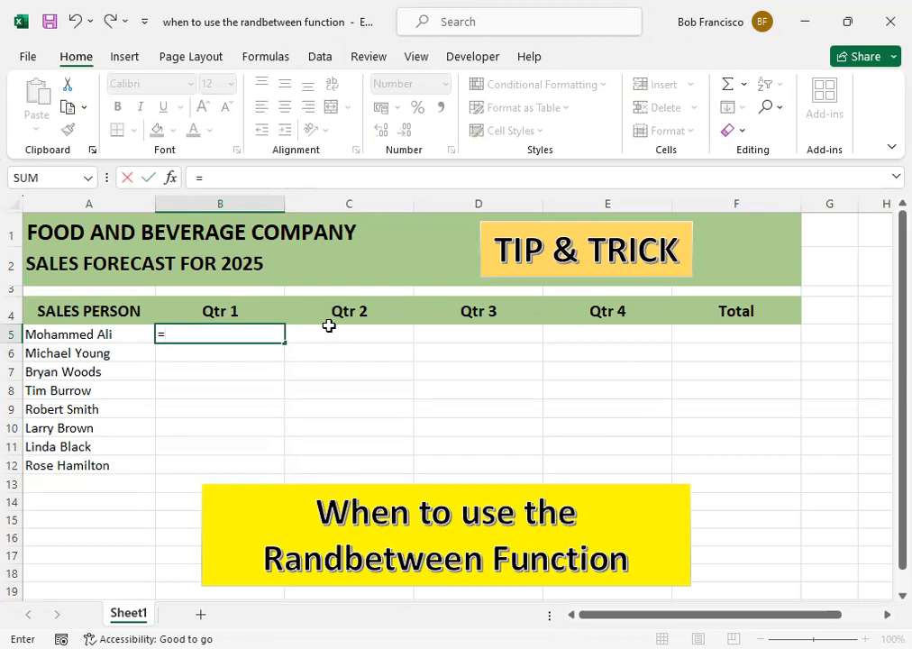
pyautogui.write('RAND')
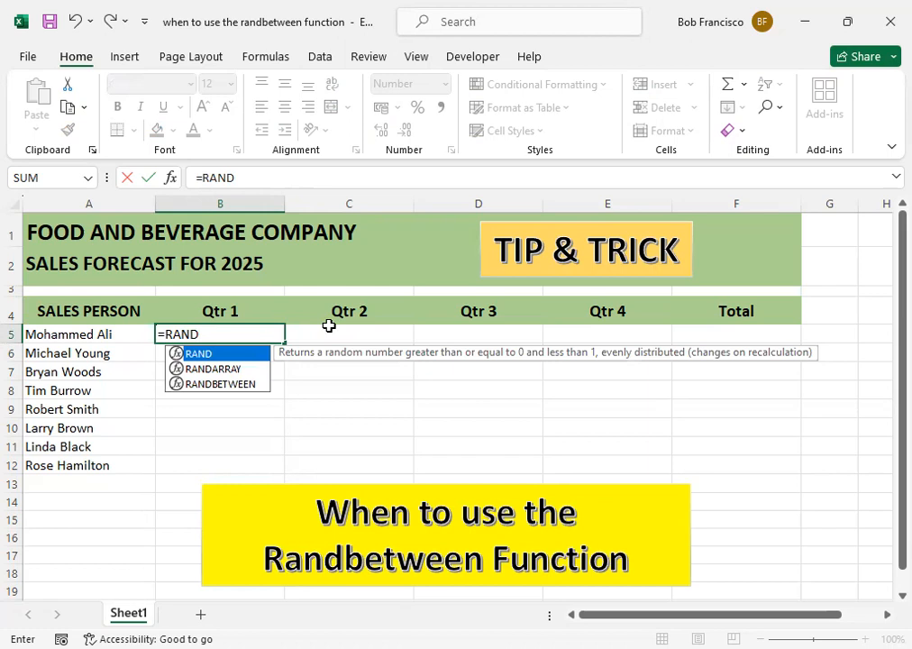
pyautogui.press('Down')
pyautogui.press('Down')
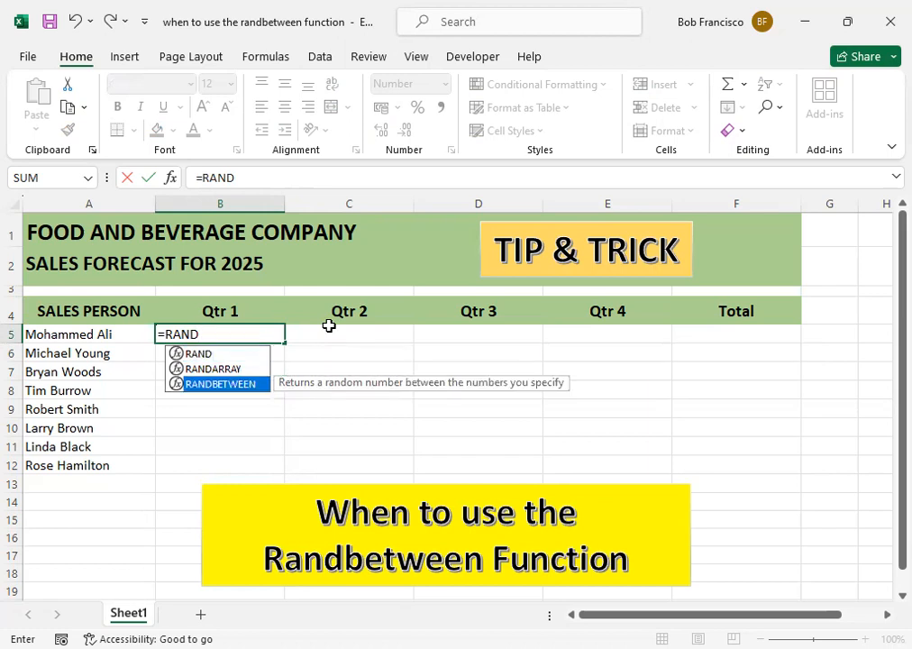
pyautogui.press('Tab')
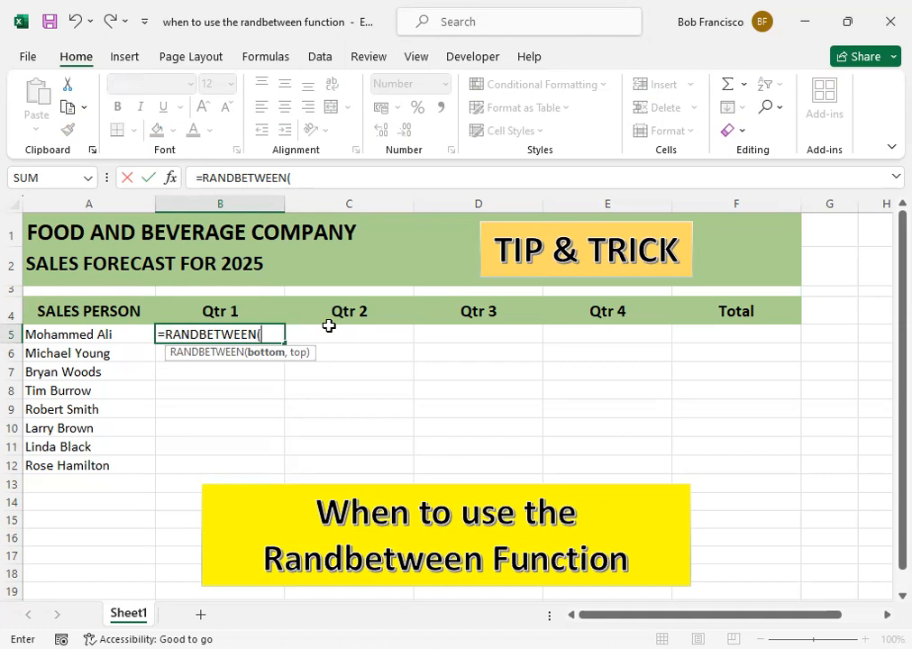
pyautogui.write('49000,')
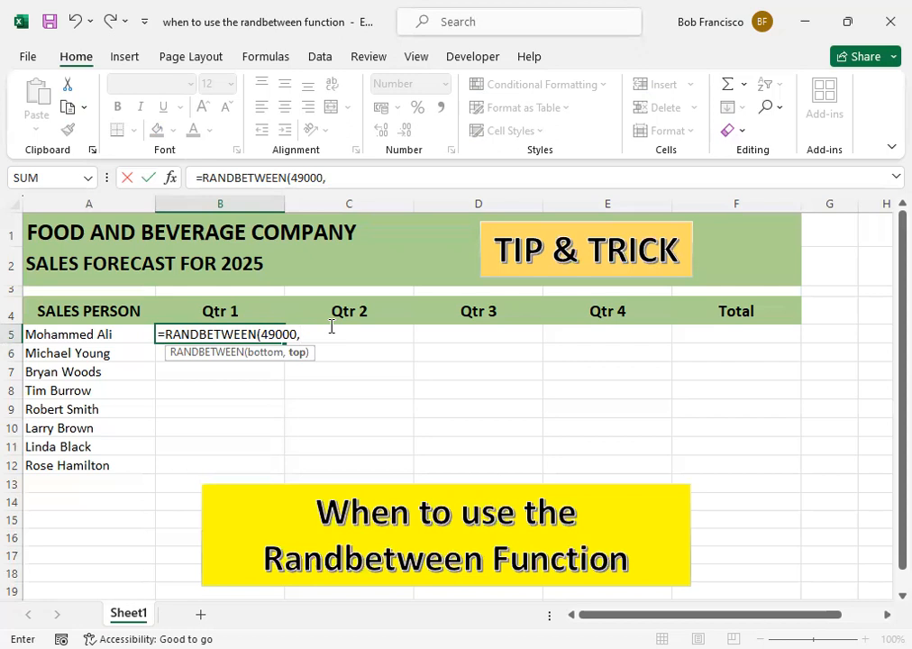
pyautogui.write('50000')
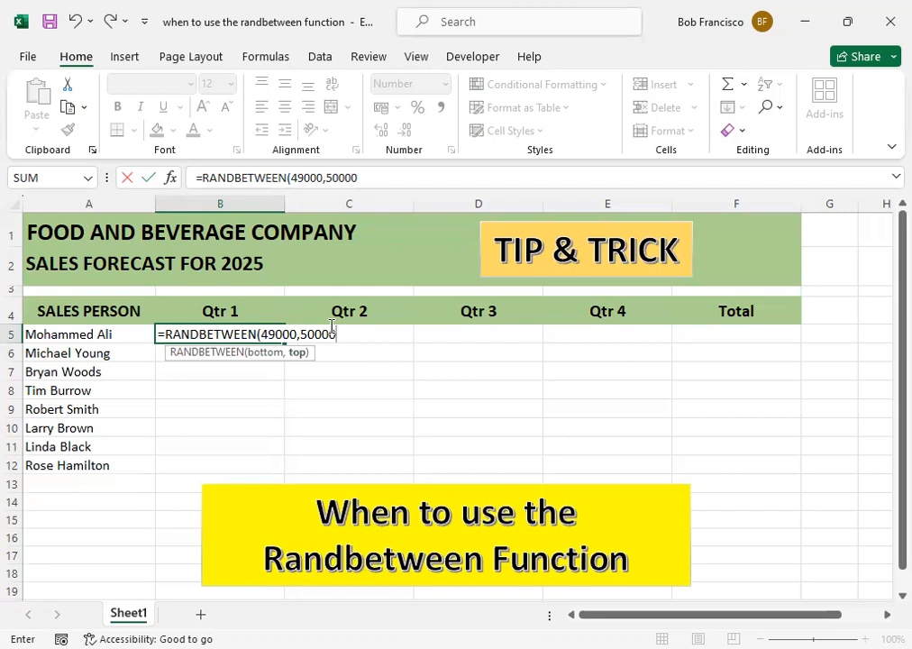
pyautogui.write(')')
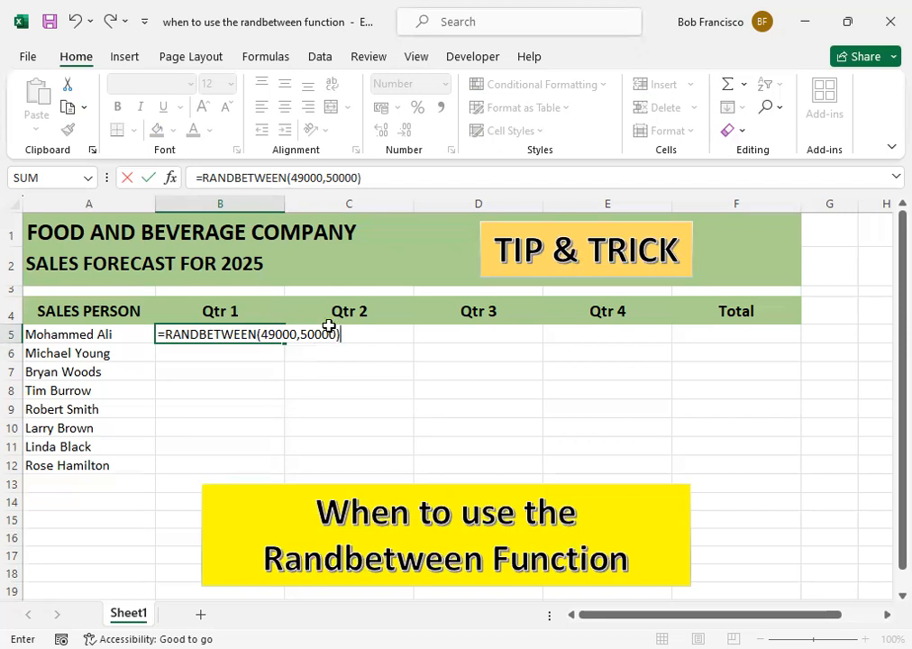
pyautogui.press('Return')
pyautogui.press('Up')
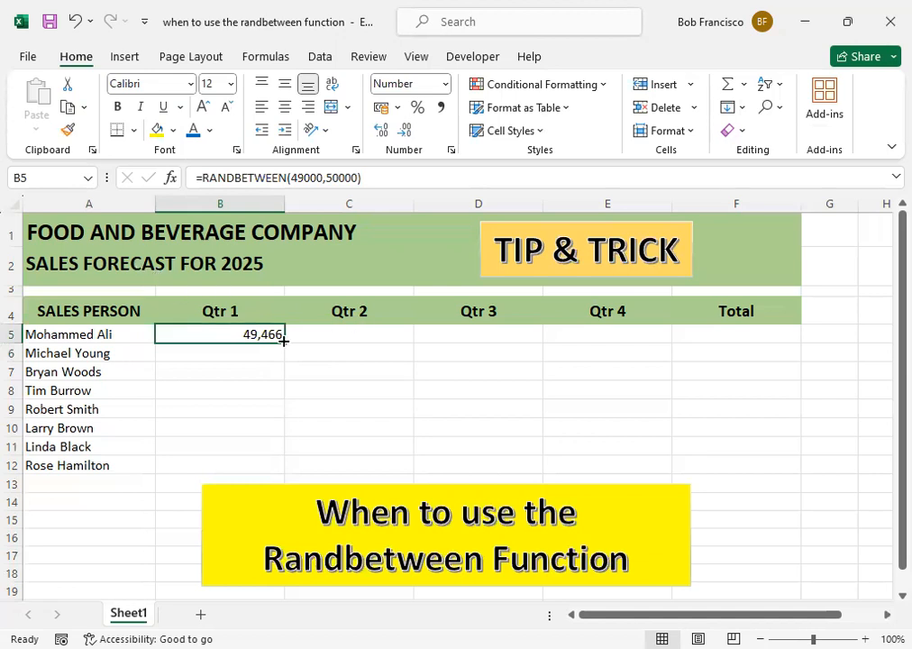
pyautogui.moveTo(283, 340); pyautogui.dragTo(667, 474)
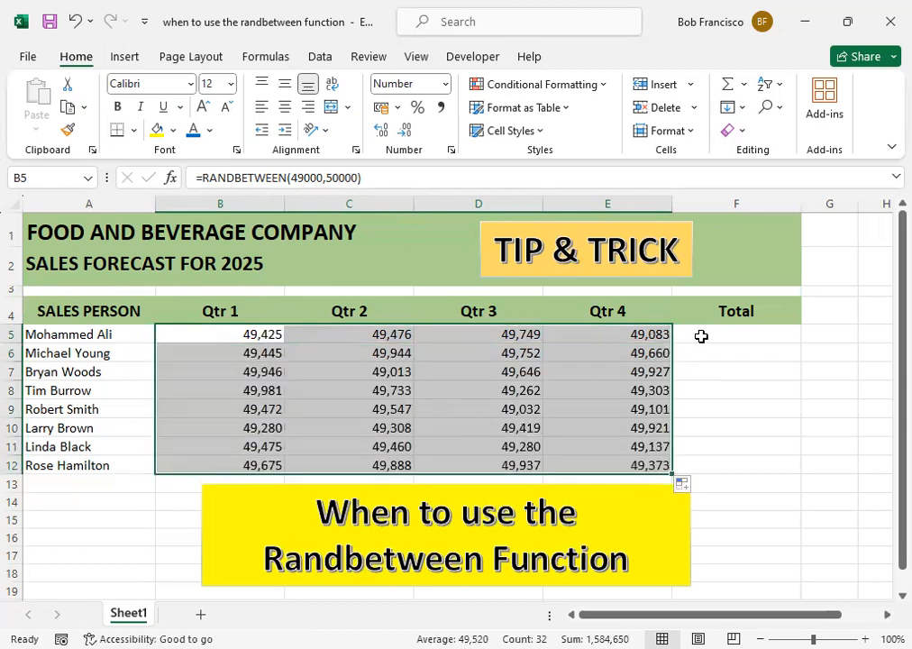
# - Total the four quarters in F5 with =SUM(B5:E5) and fill the formula through F12 for every salesperson
pyautogui.click(703, 338)
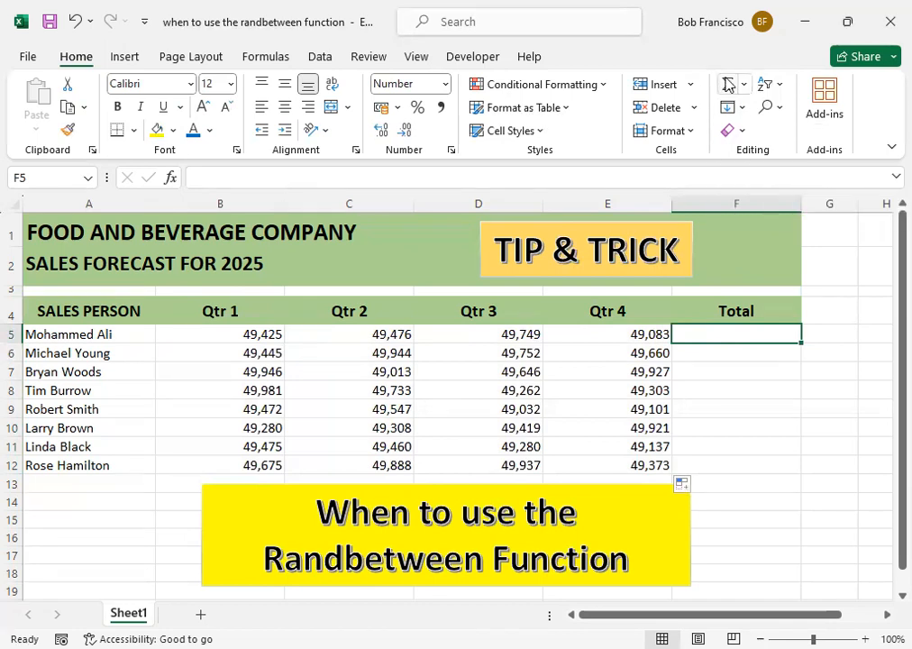
pyautogui.click(729, 84)
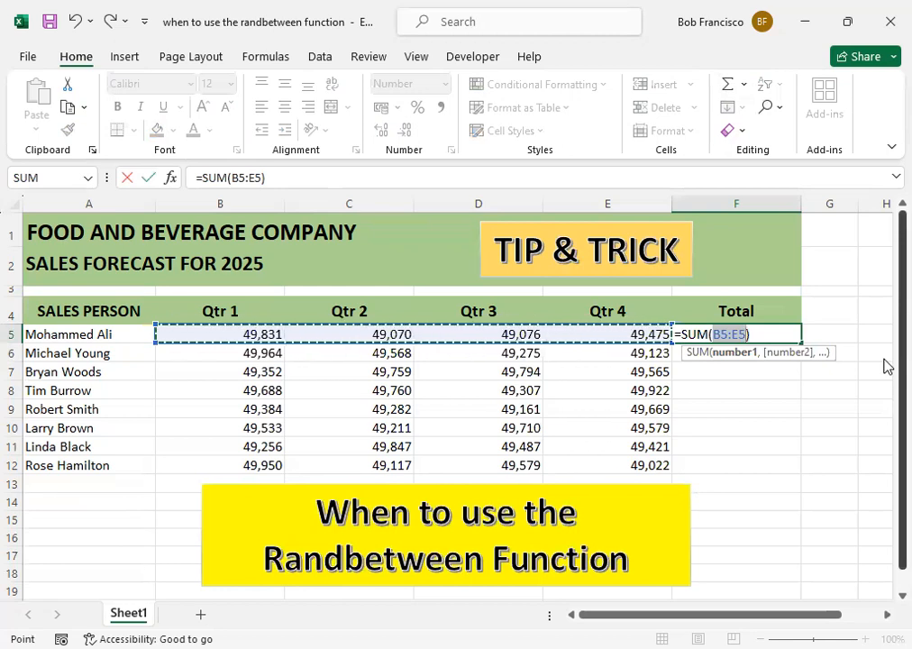
pyautogui.press('Return')
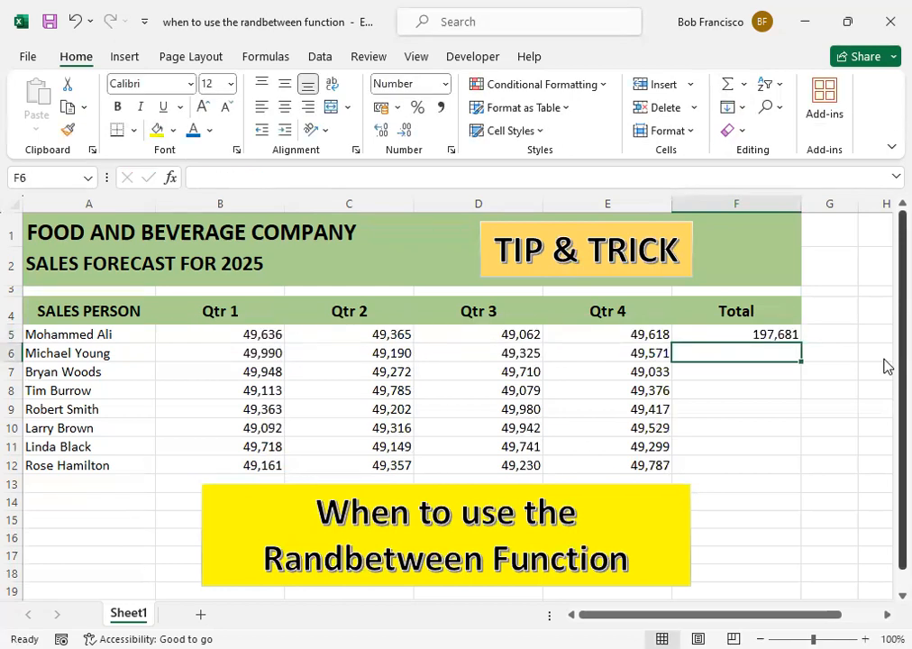
pyautogui.click(759, 333)
pyautogui.moveTo(803, 344); pyautogui.dragTo(810, 380)
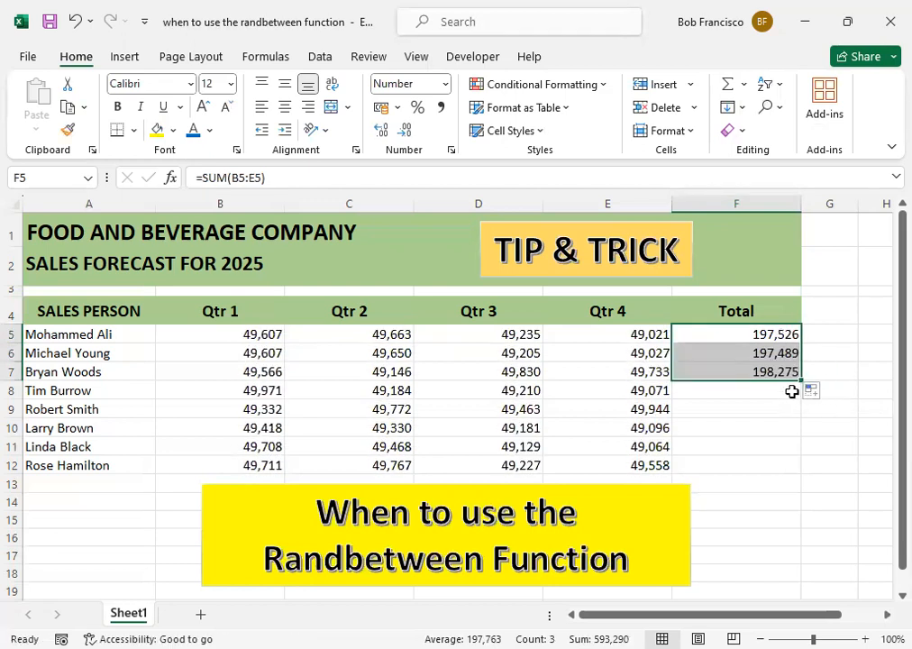
pyautogui.moveTo(800, 384); pyautogui.dragTo(791, 469)
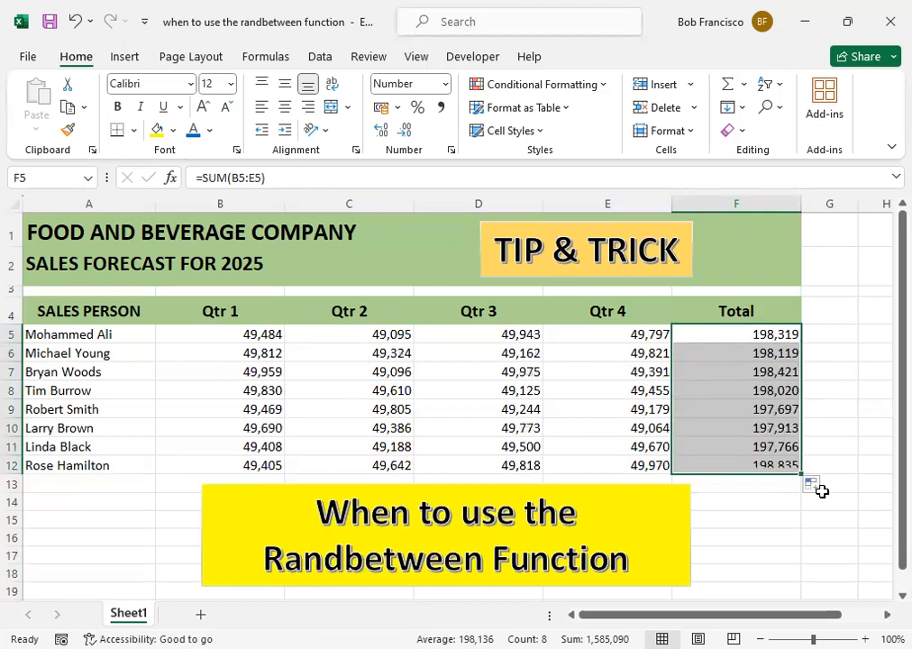
# - Replace the RANDBETWEEN formulas in B5:E12 with fixed numbers by copying the range and pasting it over itself as values only
pyautogui.click(278, 372)
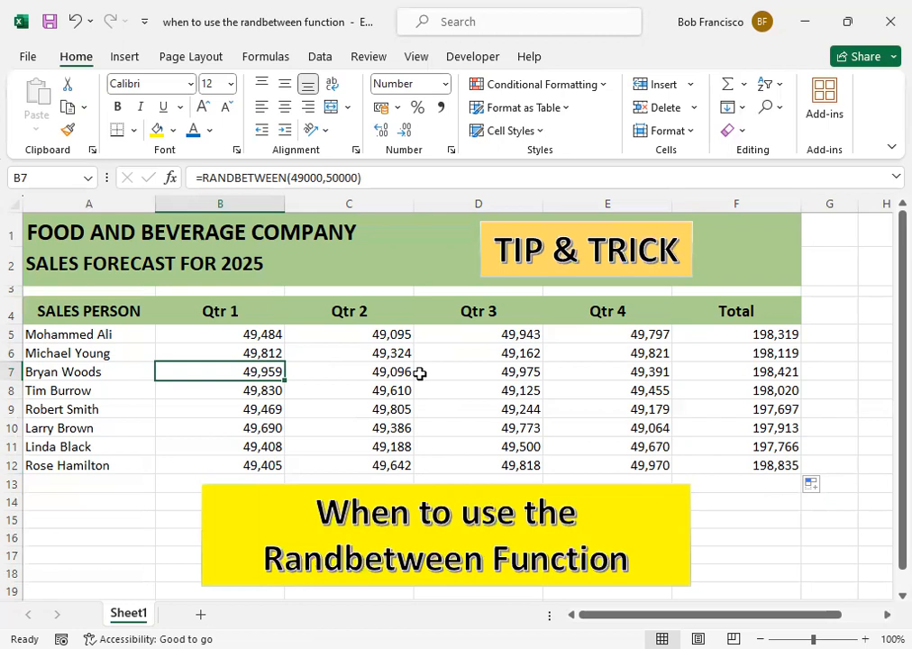
pyautogui.press('Up')
pyautogui.press('Up')
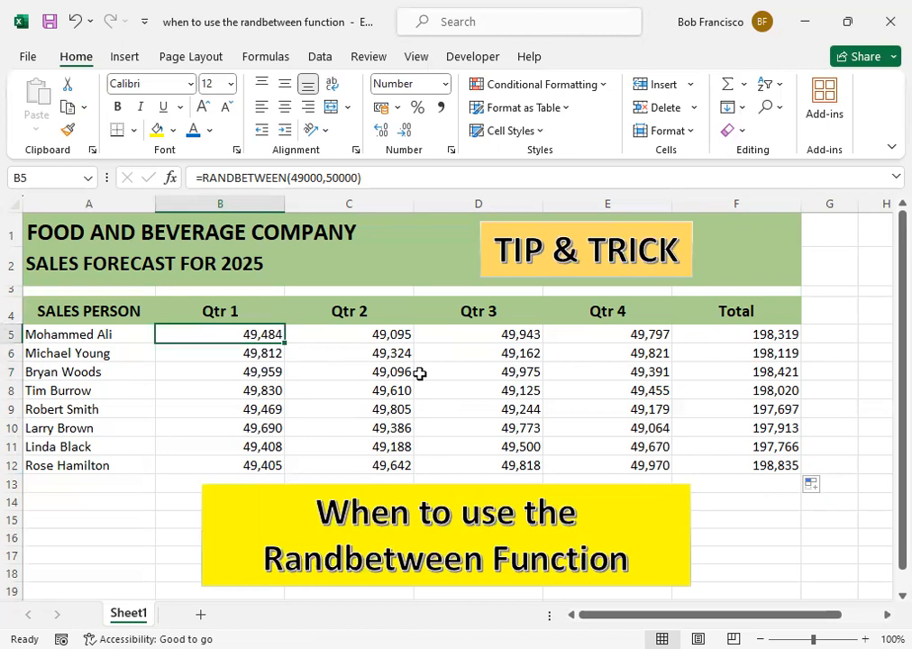
pyautogui.hotkey('shift', 'Right')
pyautogui.hotkey('shift', 'Right')
pyautogui.hotkey('shift', 'Right')
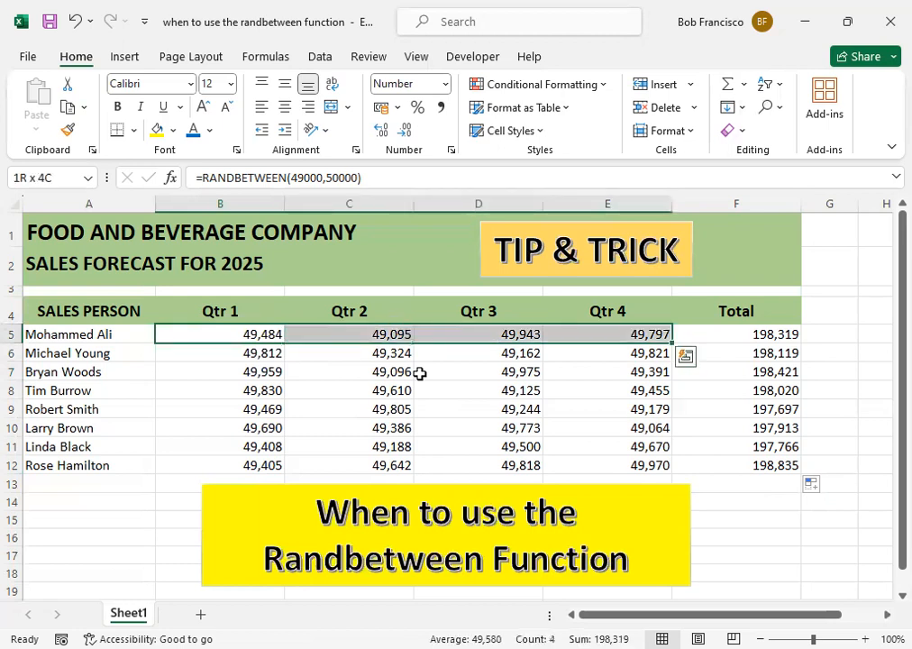
pyautogui.hotkey('shift', 'Down')
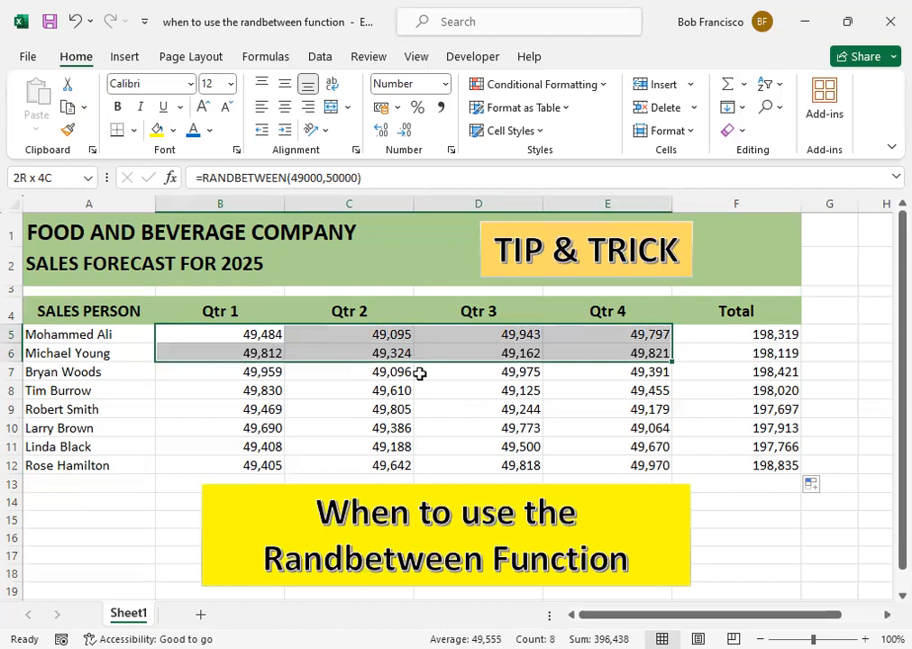
pyautogui.hotkey('ctrl', 'shift', 'Down')
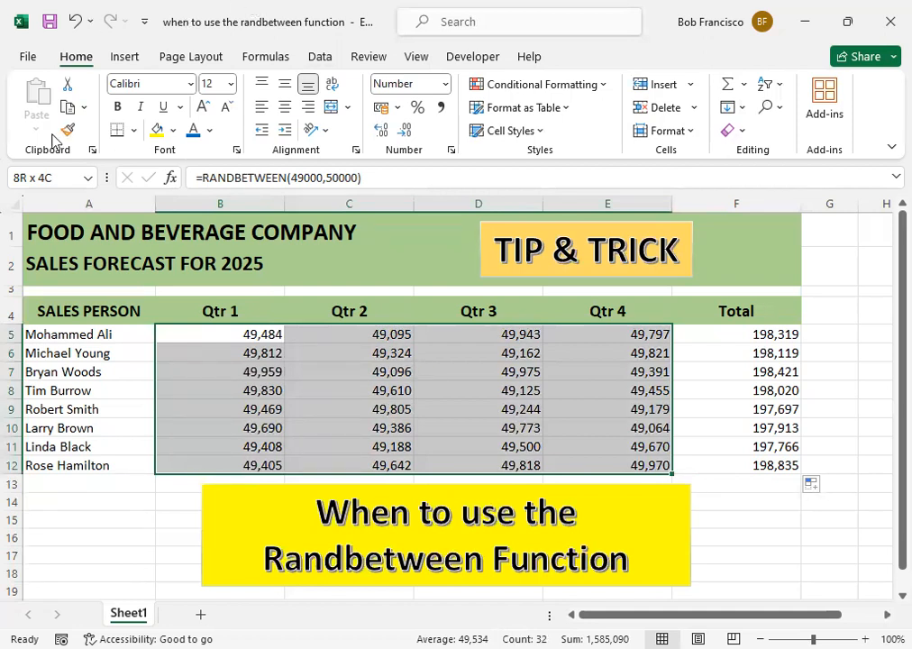
pyautogui.click(66, 108)
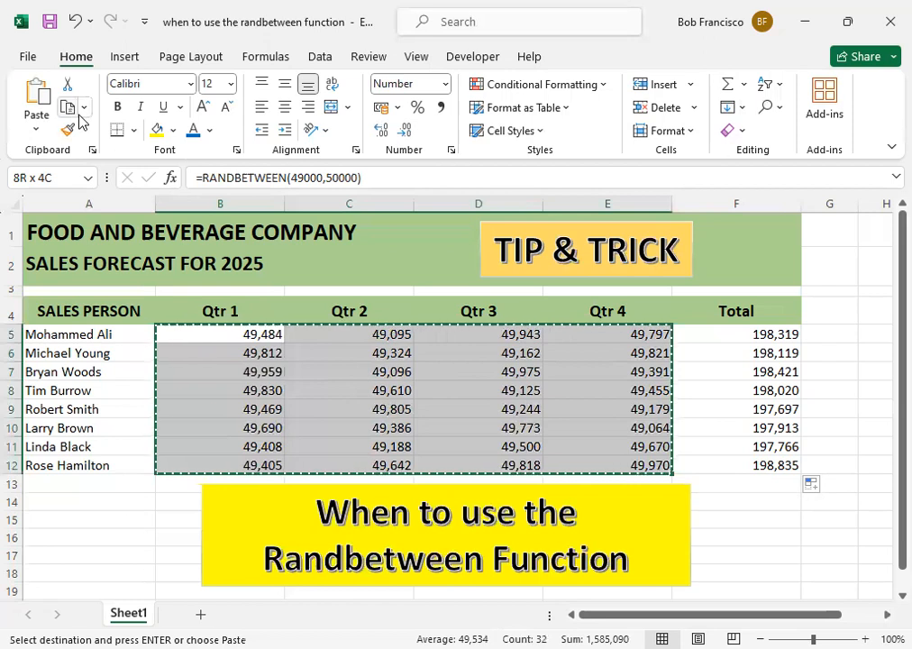
pyautogui.click(37, 135)
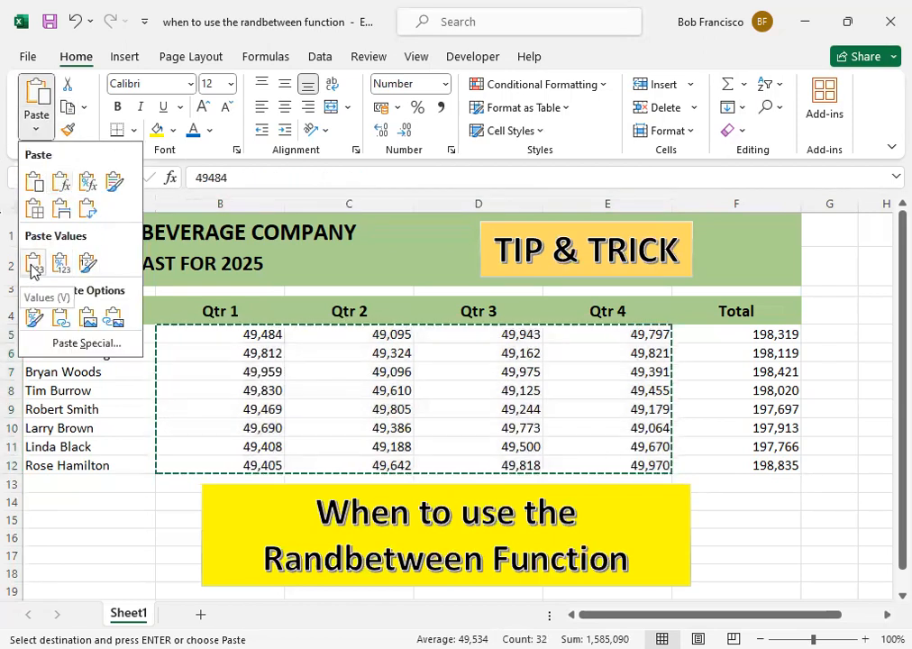
pyautogui.click(247, 387)
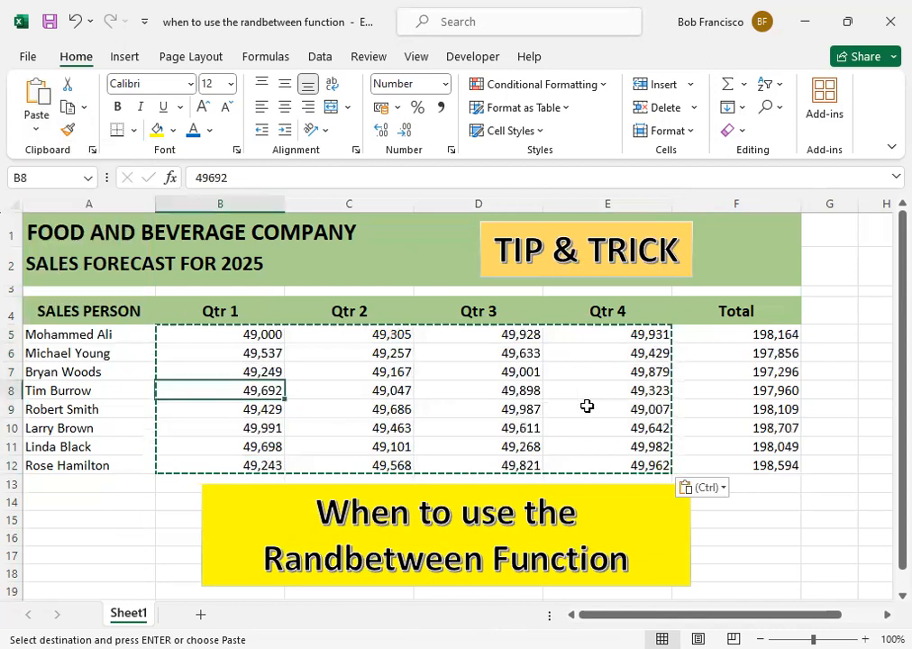
pyautogui.press('Escape')
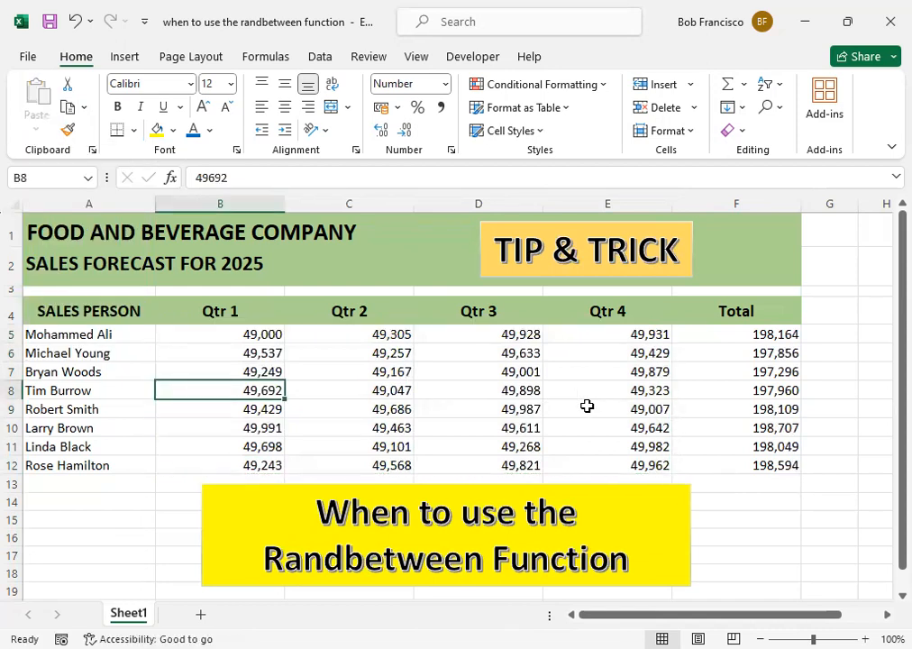
# - Examine several cells in the quarterly forecast range B5:E12 to check whether they hold plain numbers or formulas
pyautogui.press('Up')
pyautogui.press('Up')
pyautogui.press('Up')
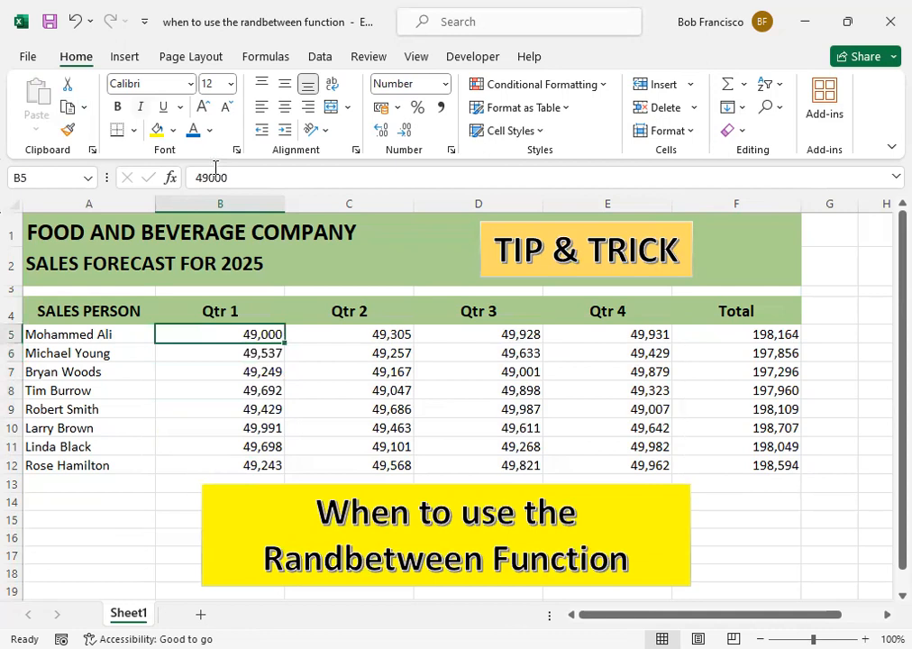
pyautogui.click(236, 179)
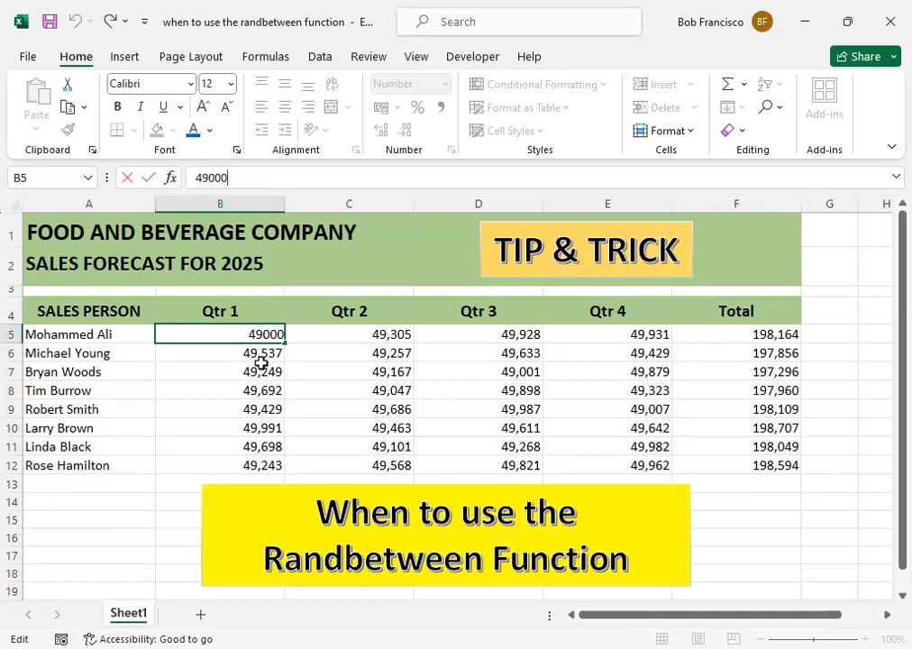
pyautogui.click(276, 372)
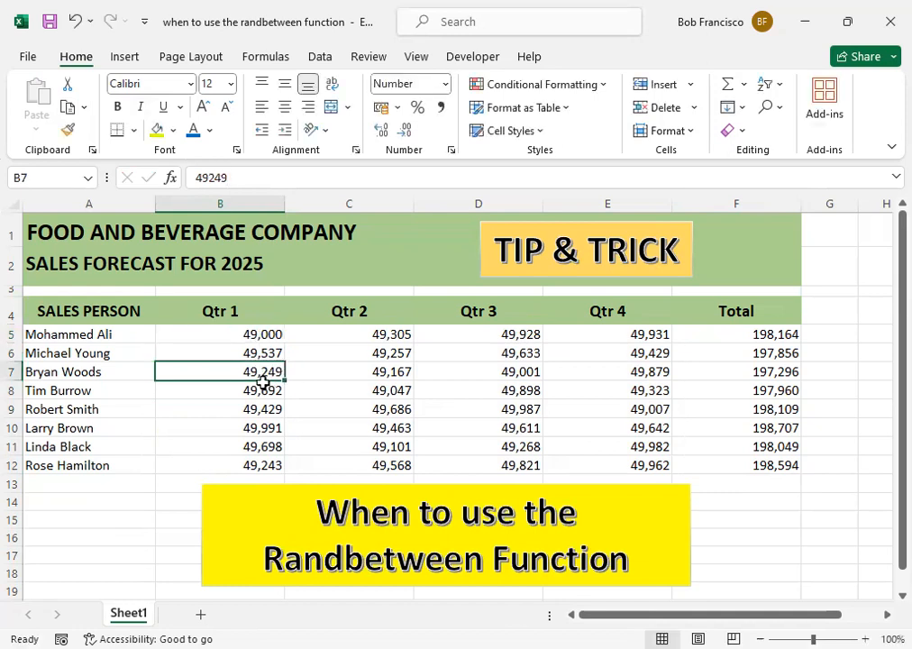
pyautogui.click(266, 391)
pyautogui.click(257, 410)
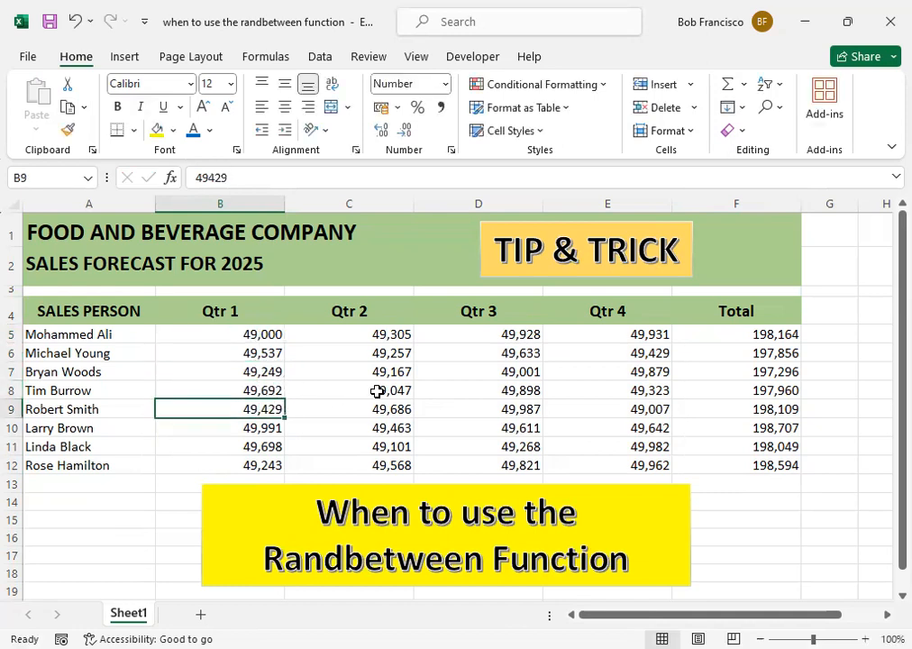
pyautogui.click(361, 392)
pyautogui.moveTo(377, 364); pyautogui.dragTo(387, 354)
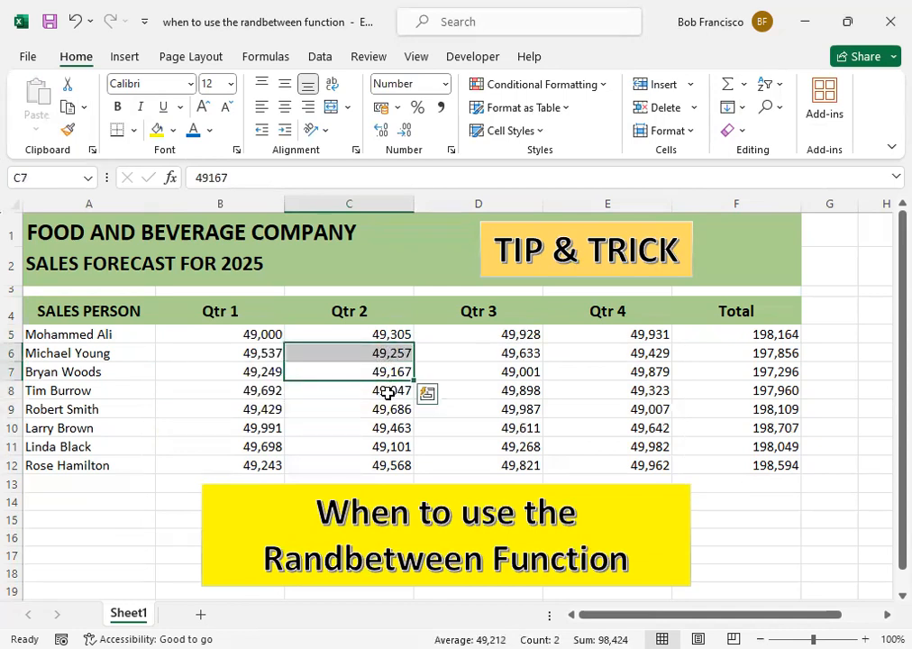
pyautogui.click(389, 427)
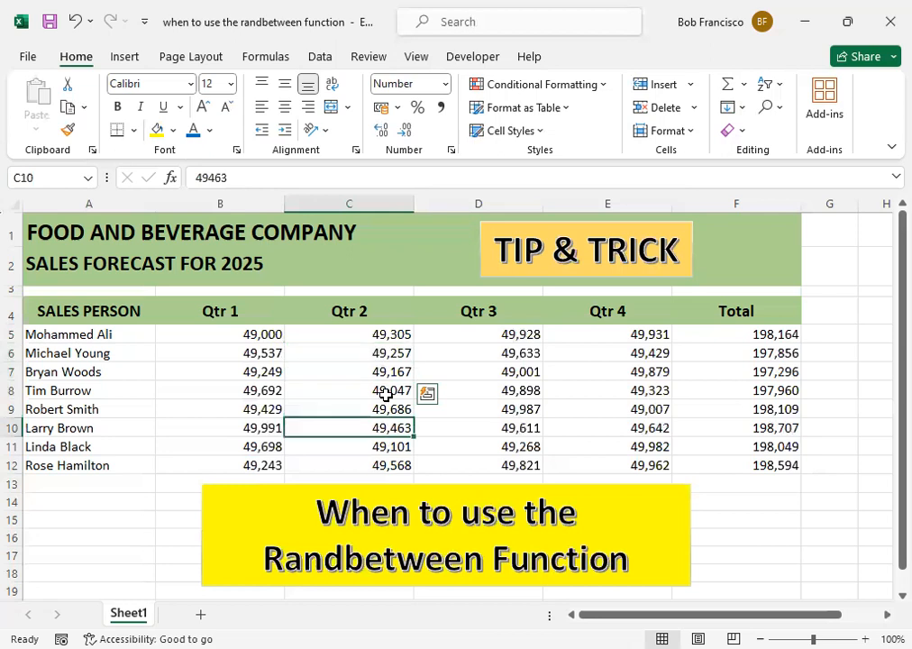
pyautogui.click(391, 391)
pyautogui.click(487, 397)
pyautogui.moveTo(242, 335); pyautogui.dragTo(590, 456)
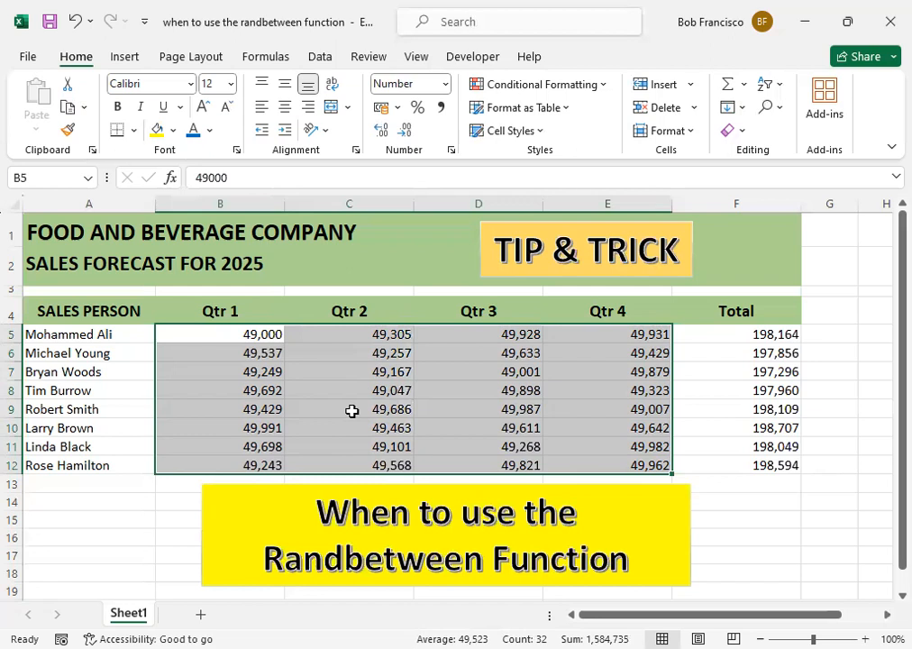
pyautogui.press('Down')
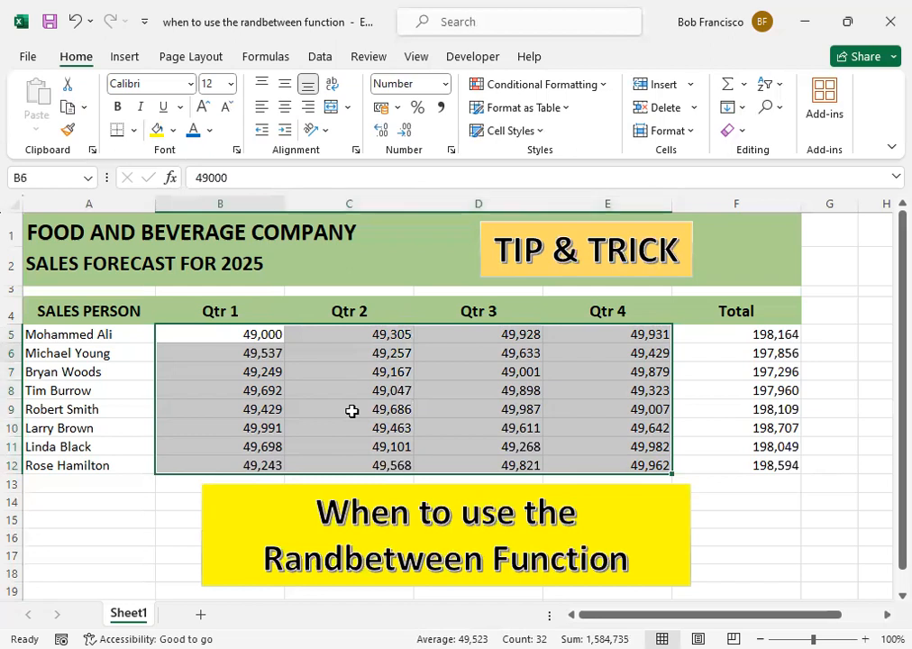